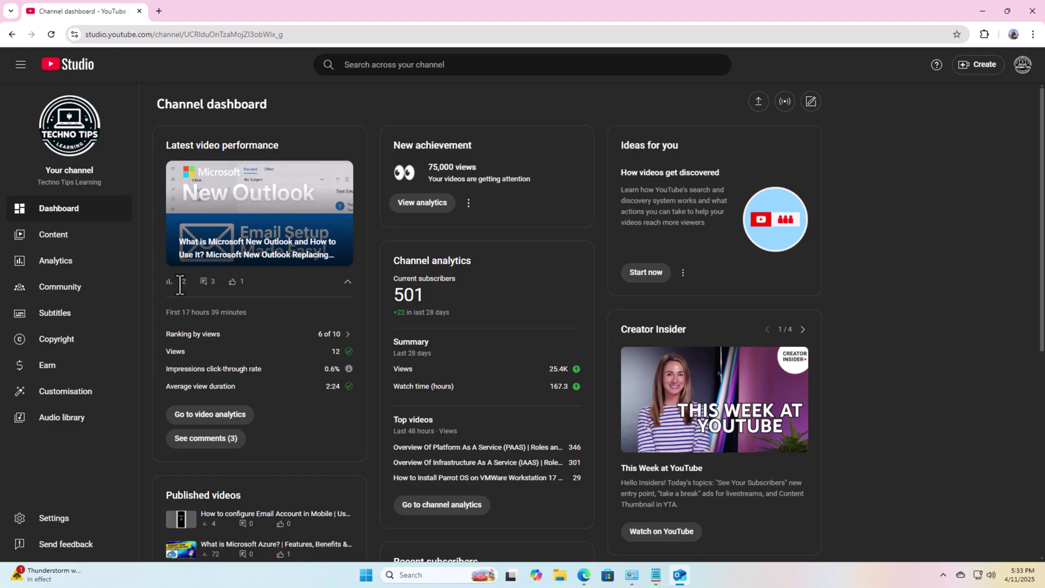
In YouTube Studio, clear the 'I haven't responded' filter, highlight the template-sharing question, then switch to Outlook
left_click(72, 293)
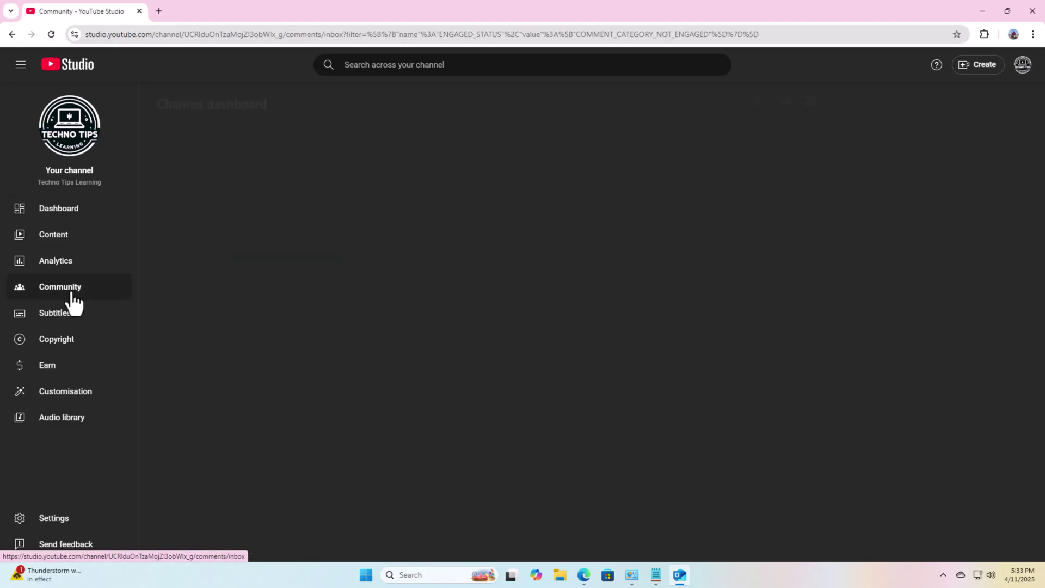
left_click(255, 187)
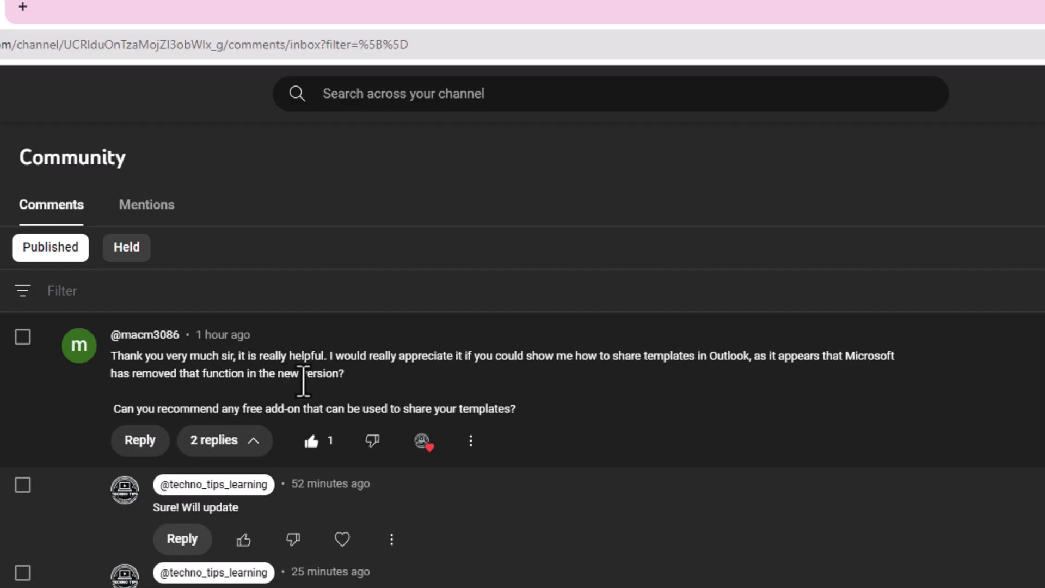
left_click_drag(350, 380, 111, 357)
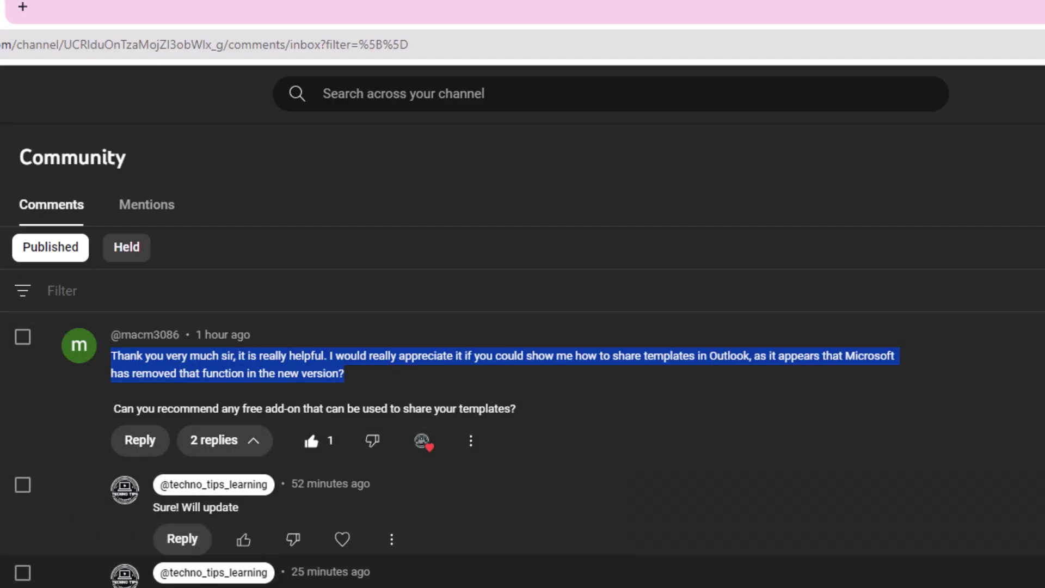
left_click_drag(155, 571, 848, 587)
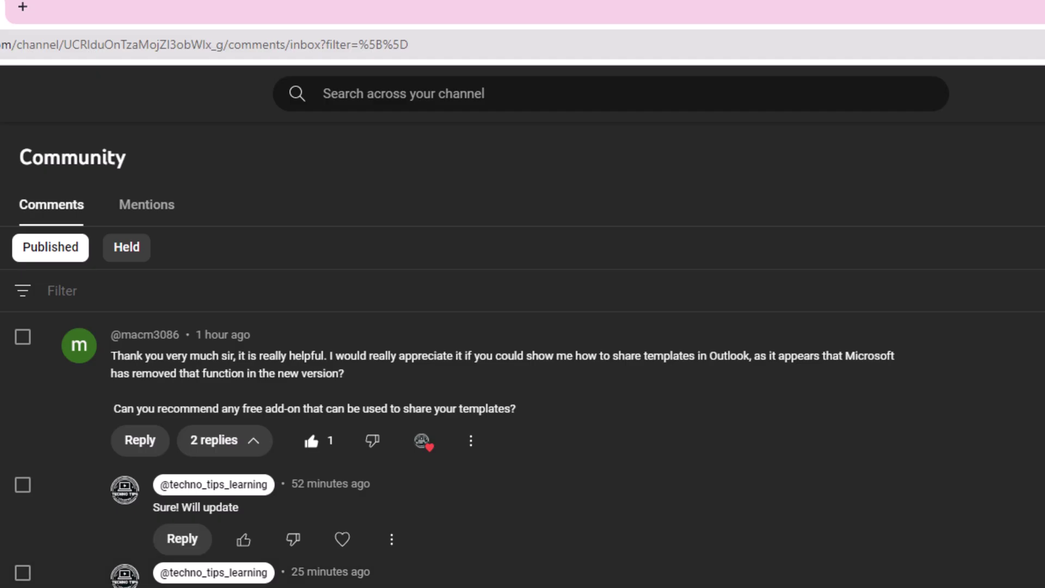
left_click(679, 575)
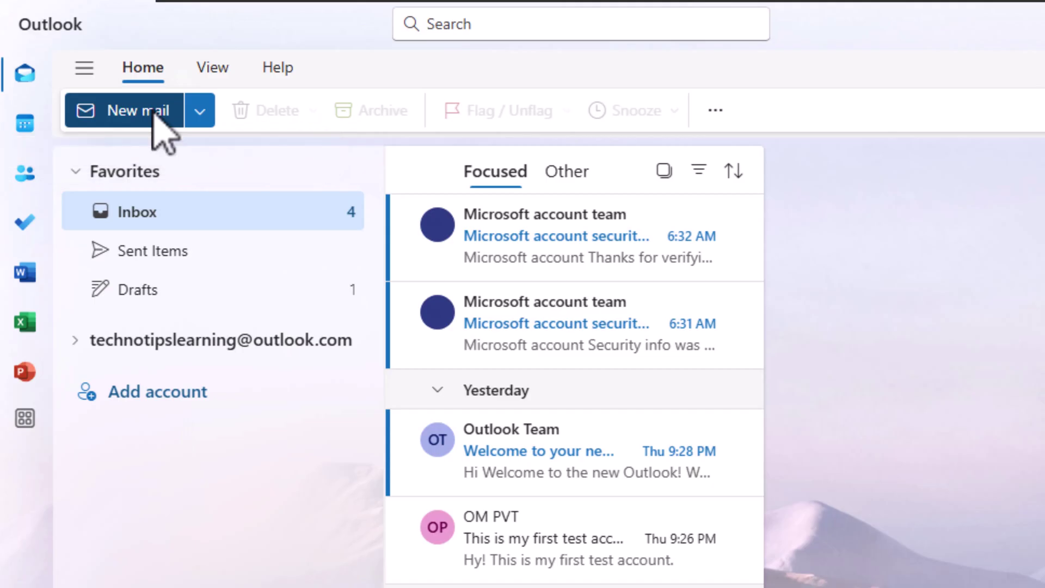
Start a blank new email and place the caret in its body
left_click(154, 114)
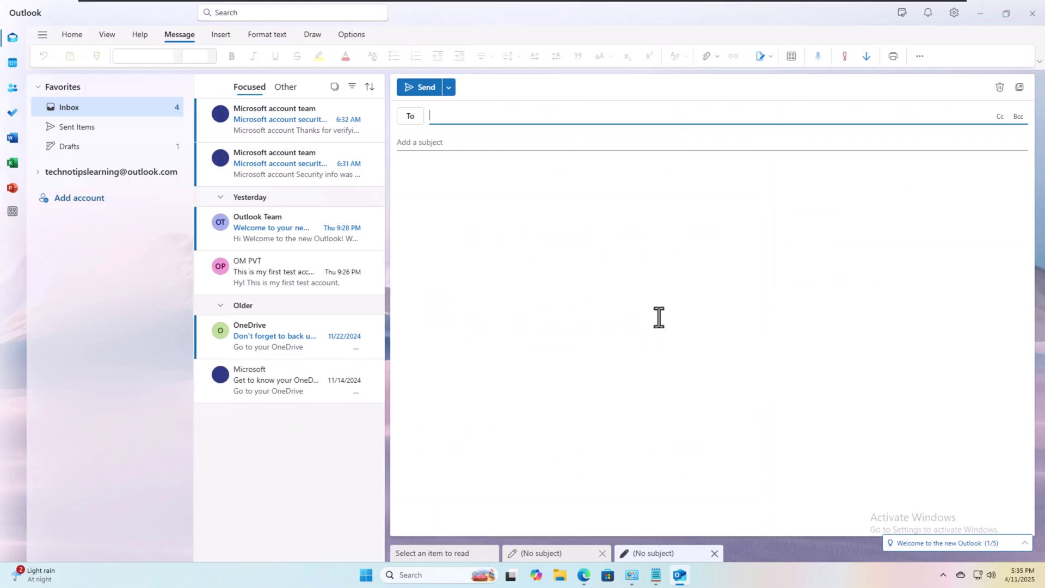
left_click(463, 175)
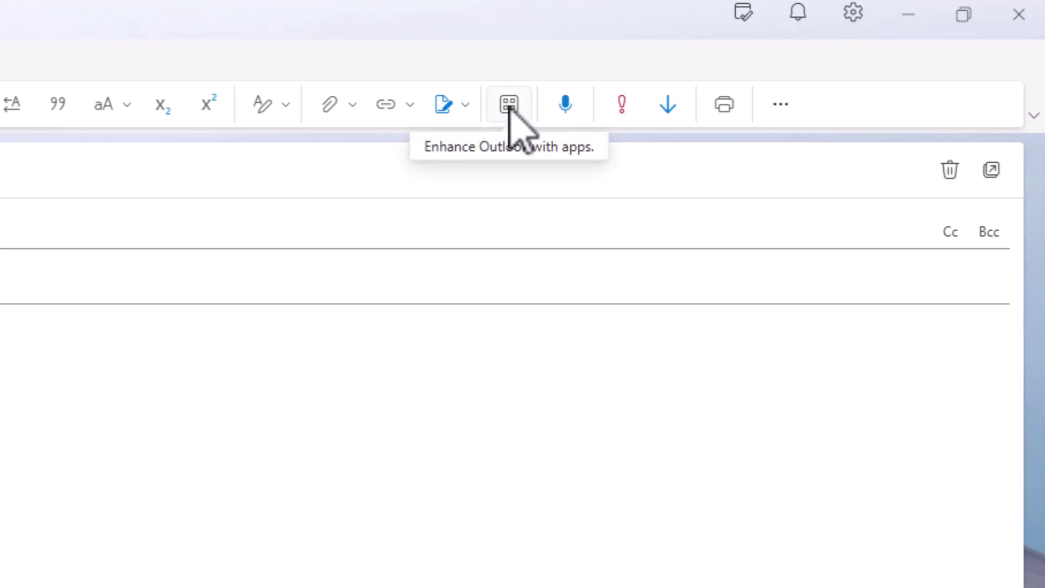
Switch the ribbon to the Classic layout and show the Apps add-in list
left_click(1032, 116)
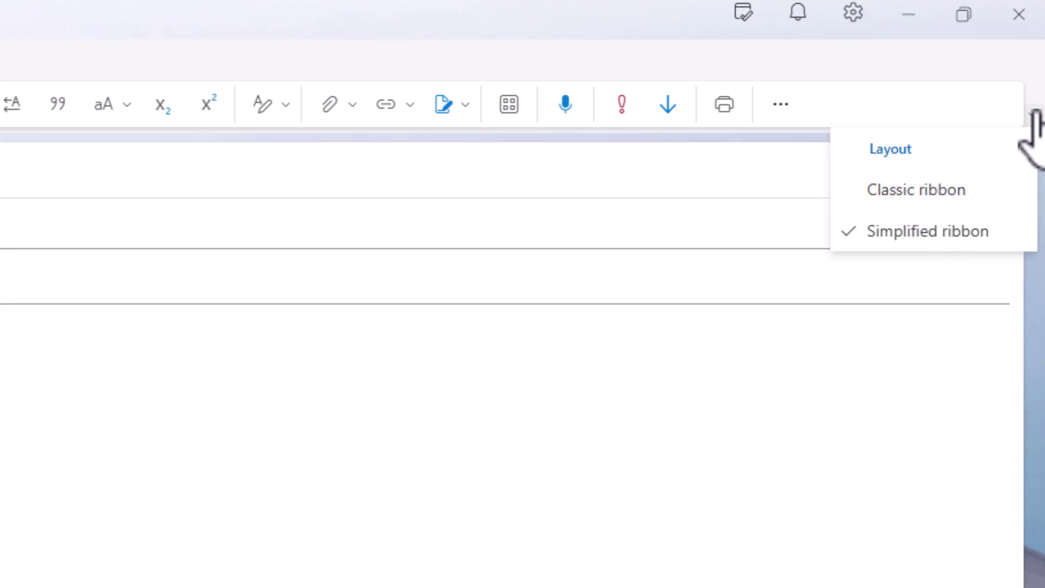
left_click(1035, 116)
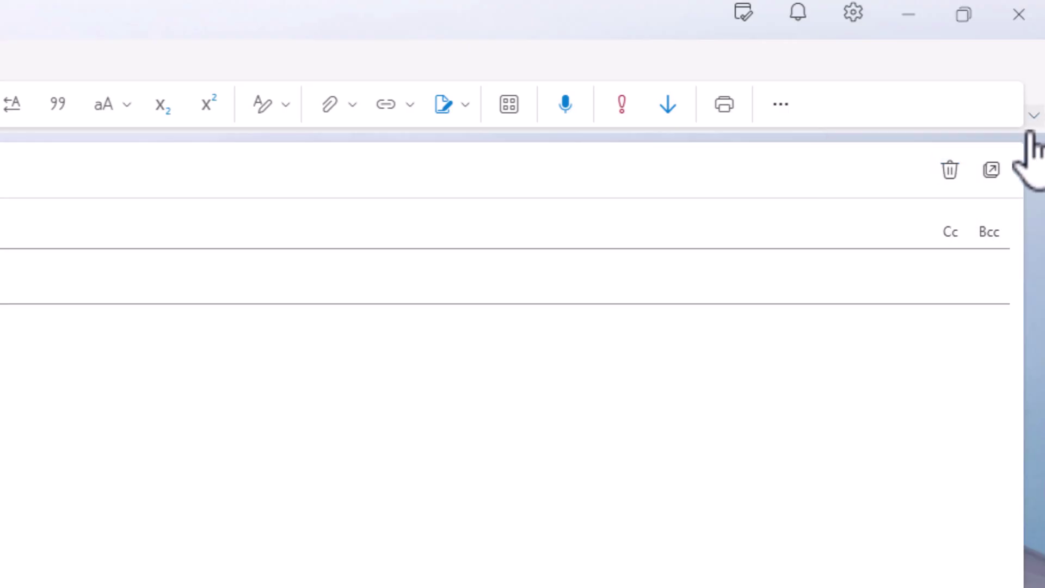
left_click(1033, 116)
left_click(998, 97)
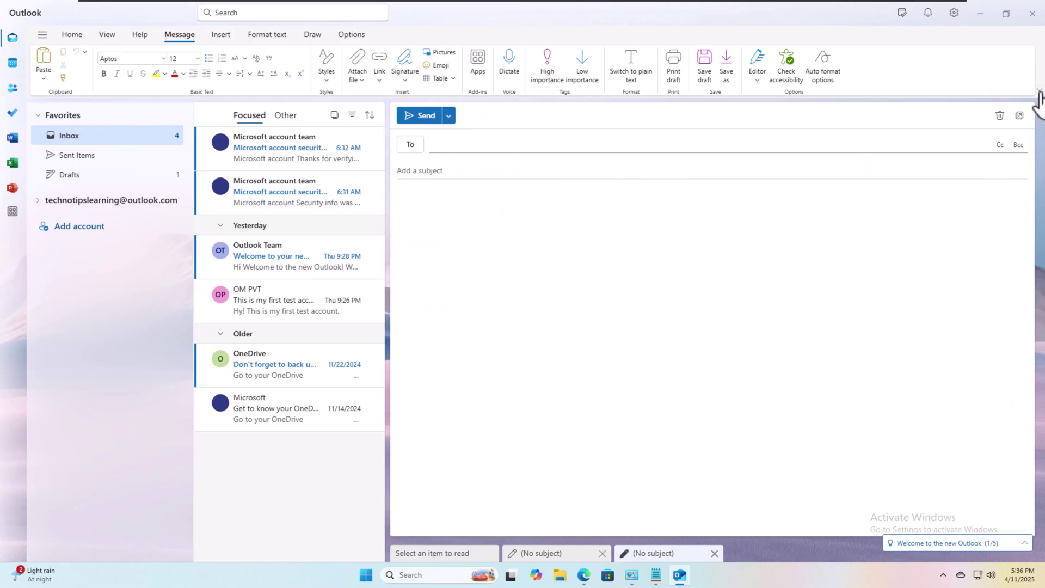
left_click(1038, 90)
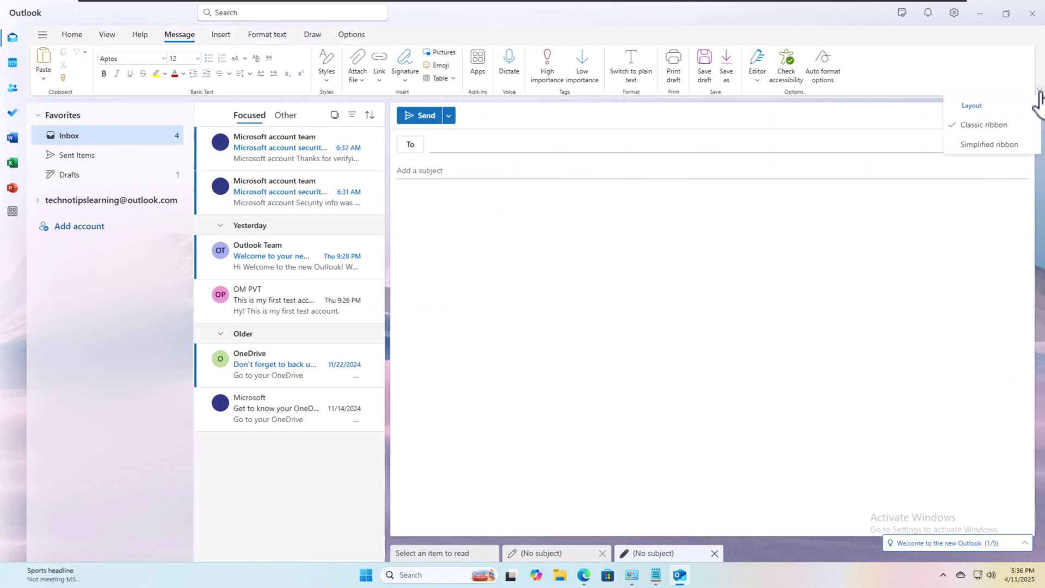
left_click(1006, 145)
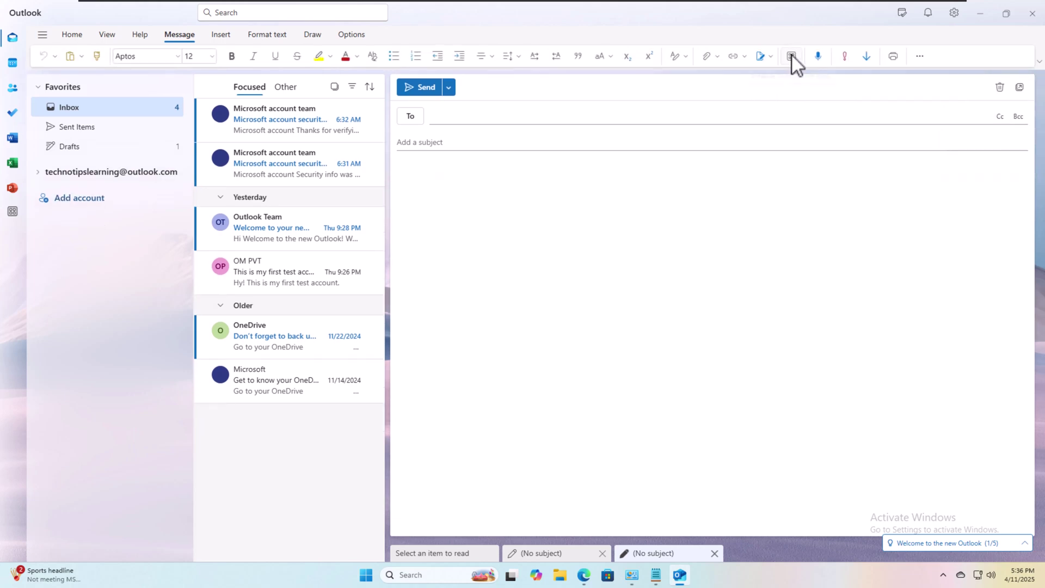
left_click(1038, 62)
left_click(1006, 99)
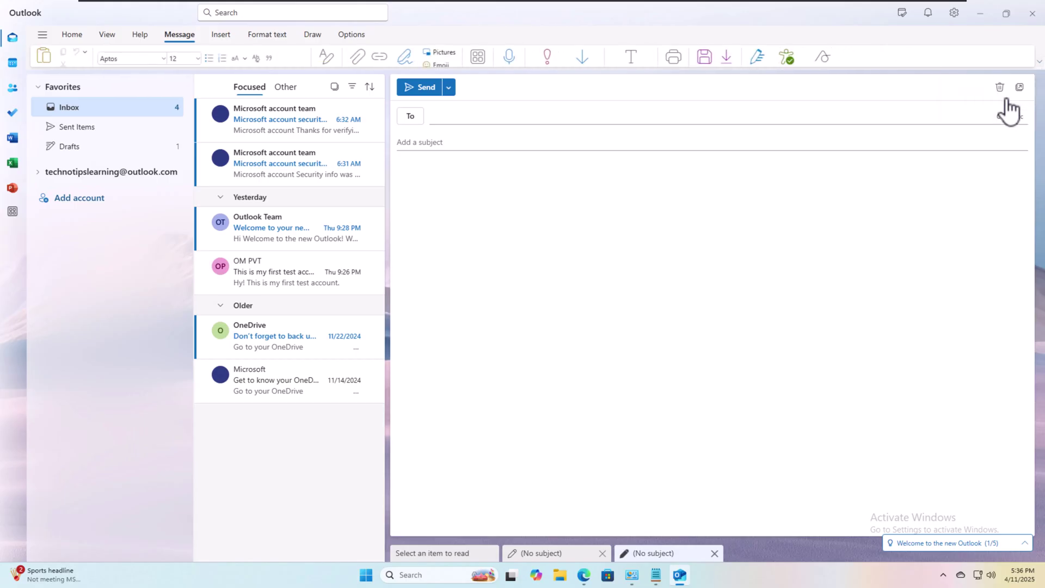
left_click(479, 57)
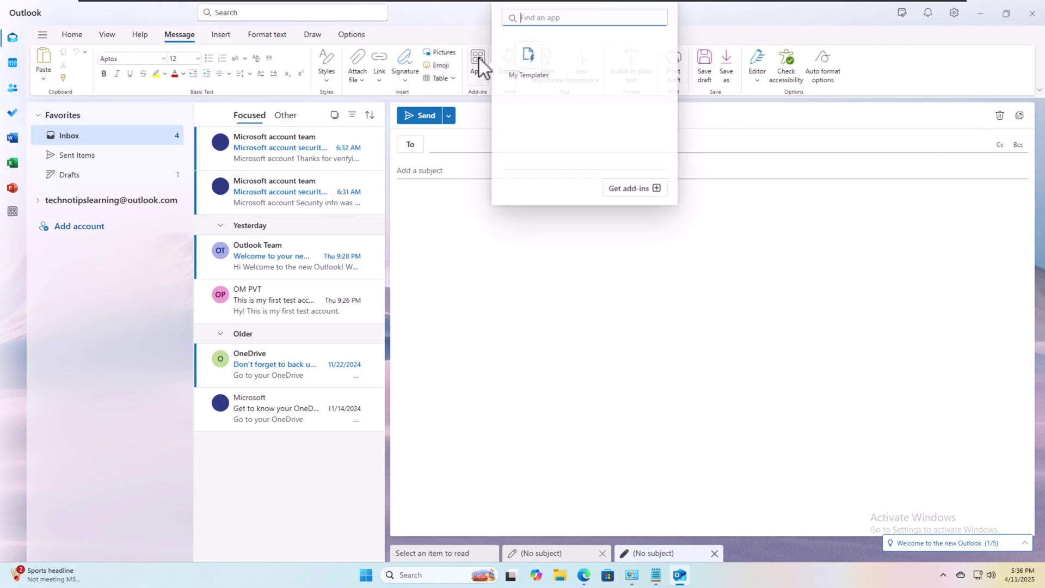
Open the My Templates add-in and delete the My Default template
left_click(530, 60)
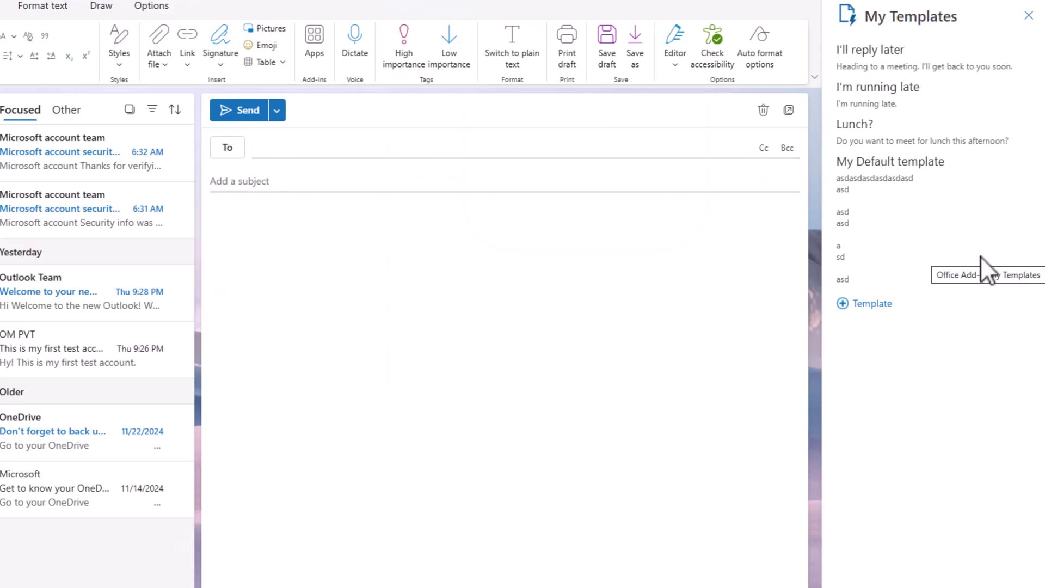
mouse_move(898, 176)
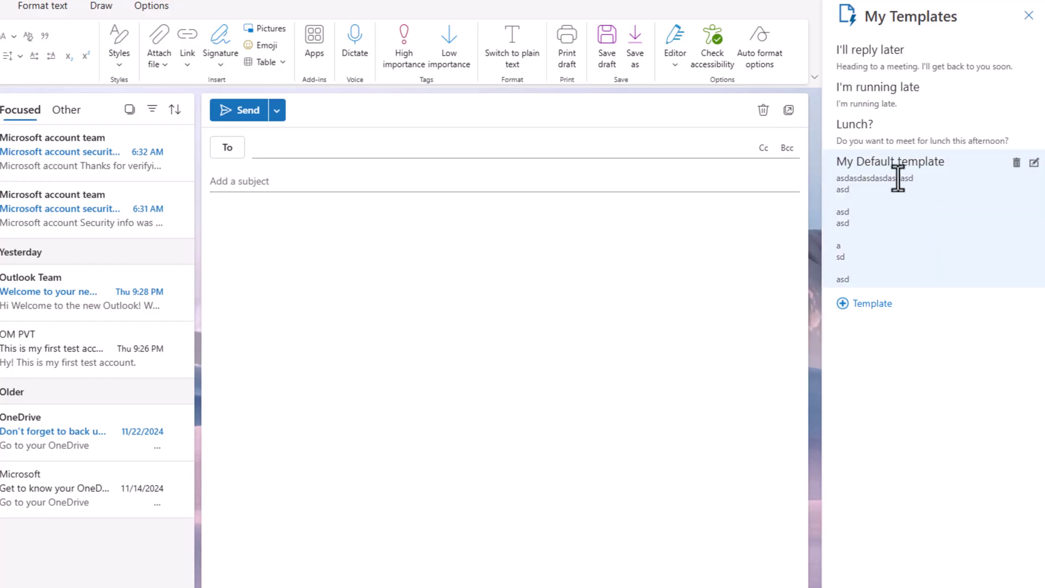
left_click(1016, 164)
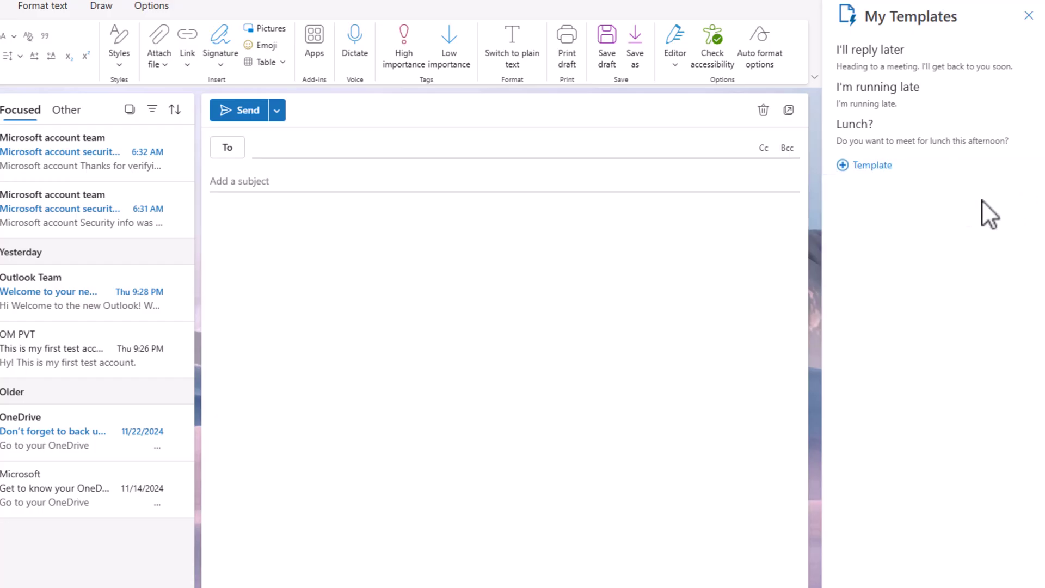
Save a template 'I write this every time' reading 'Hi Dear Friends, This is my general template. I use it every time.'
left_click(869, 165)
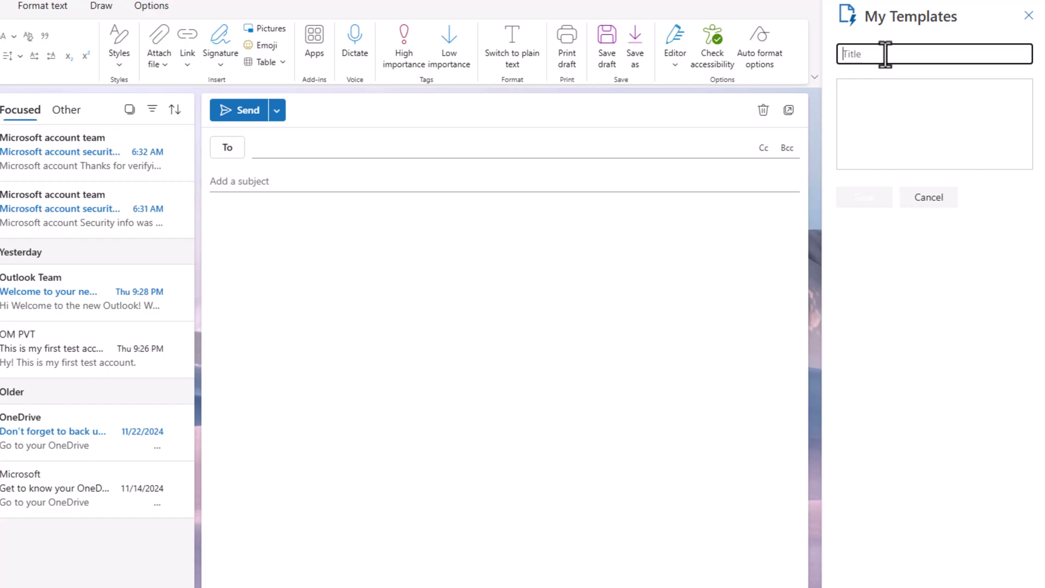
type("I write this every time")
left_click(912, 117)
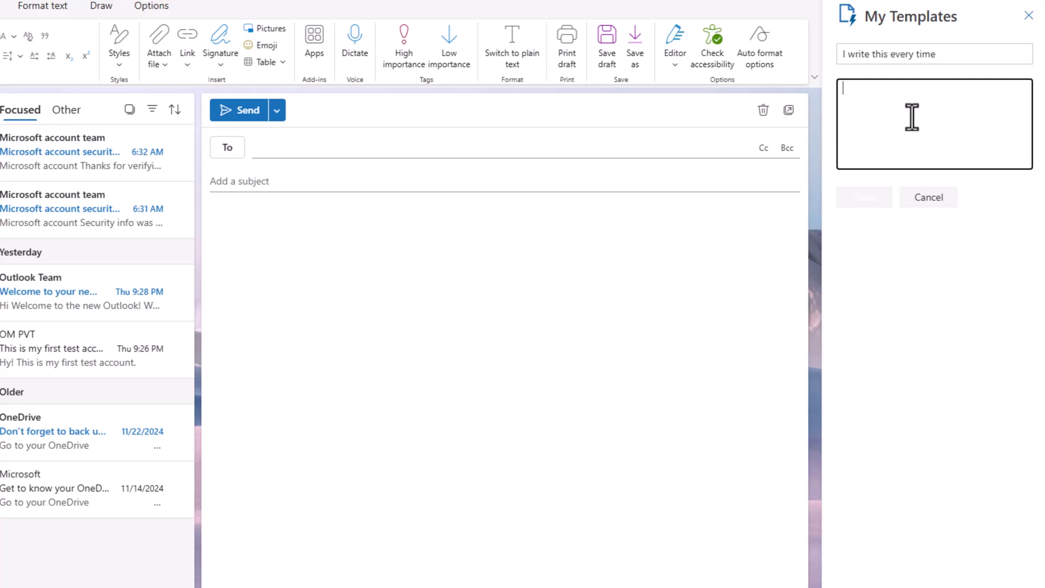
type("Hi Dear")
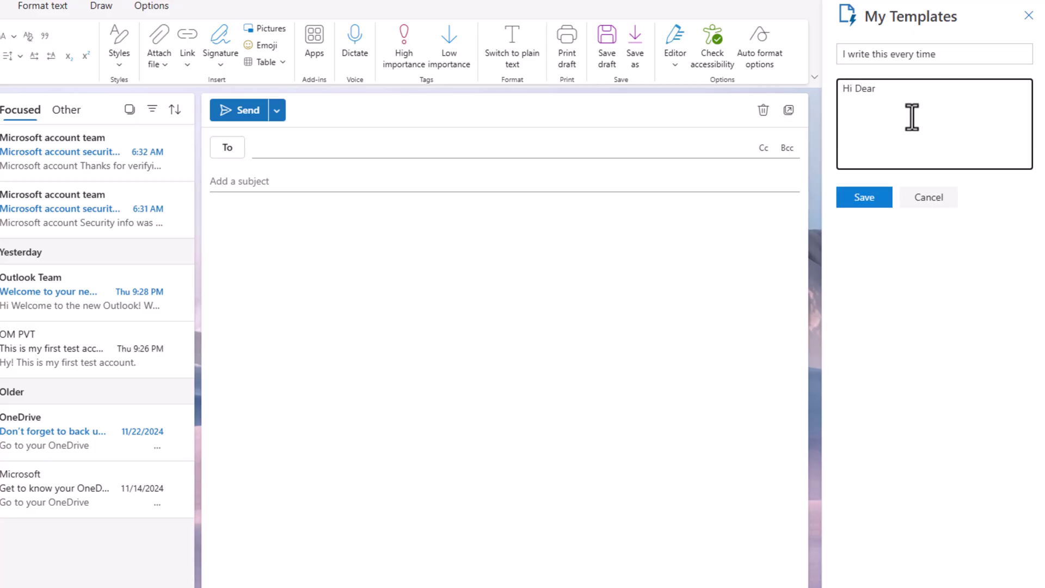
type(" Frie")
type("nds, ")
type("This is my")
type(" general ")
type("template.")
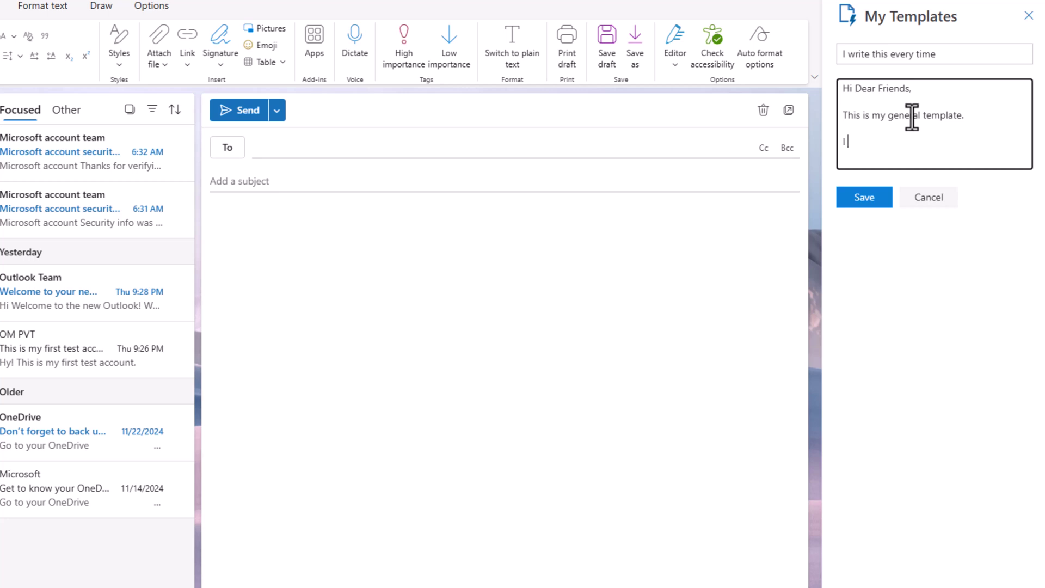
type("use it everytime.")
left_click(896, 142)
left_click(876, 201)
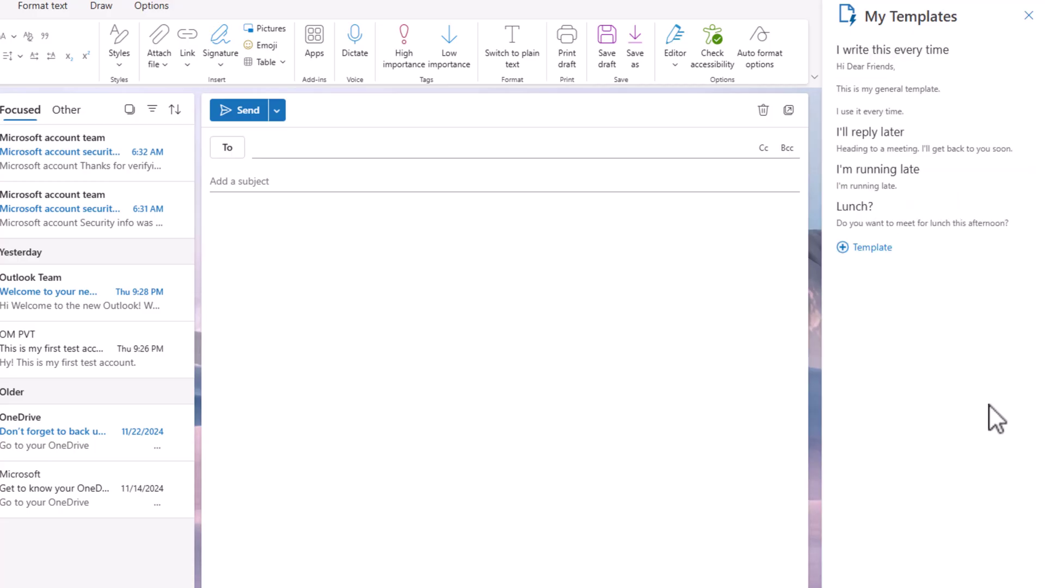
Insert the 'I write this every time' template, then the Lunch? template, into the draft body
left_click(334, 353)
left_click(888, 59)
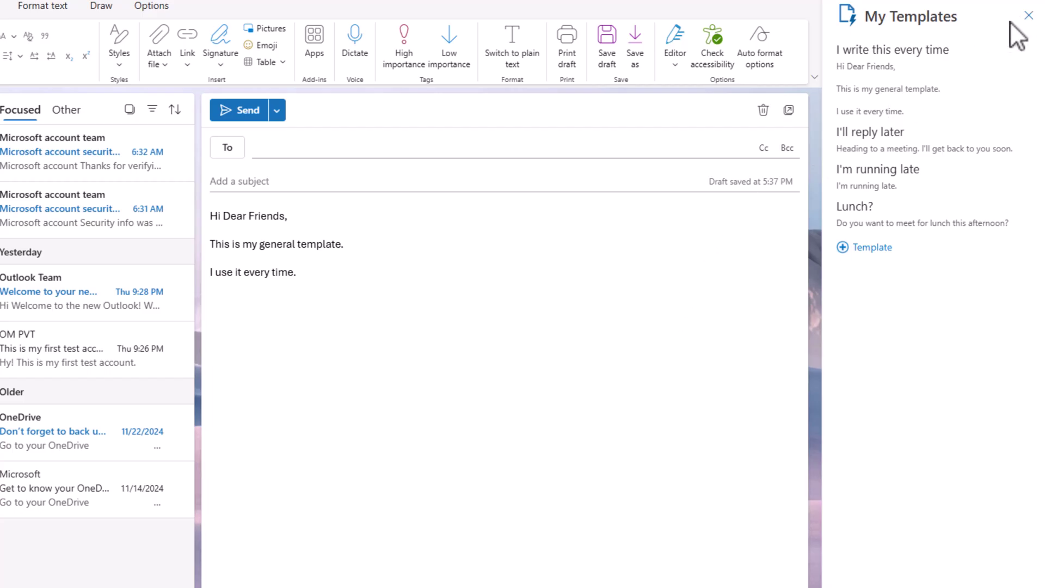
left_click(852, 220)
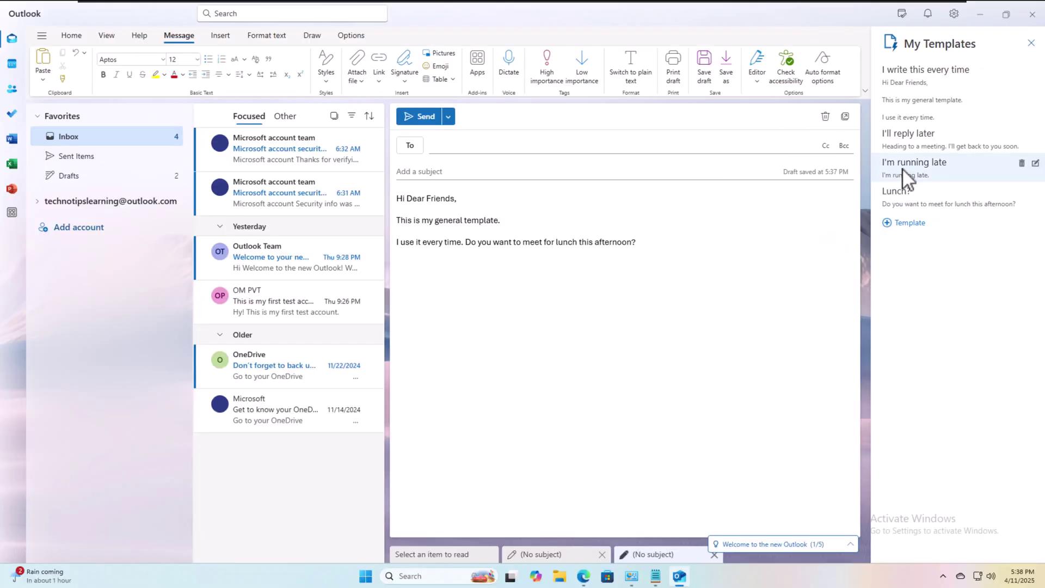
Add the I'm running late and I'll reply later templates, then clear the whole body
left_click(903, 168)
left_click(907, 140)
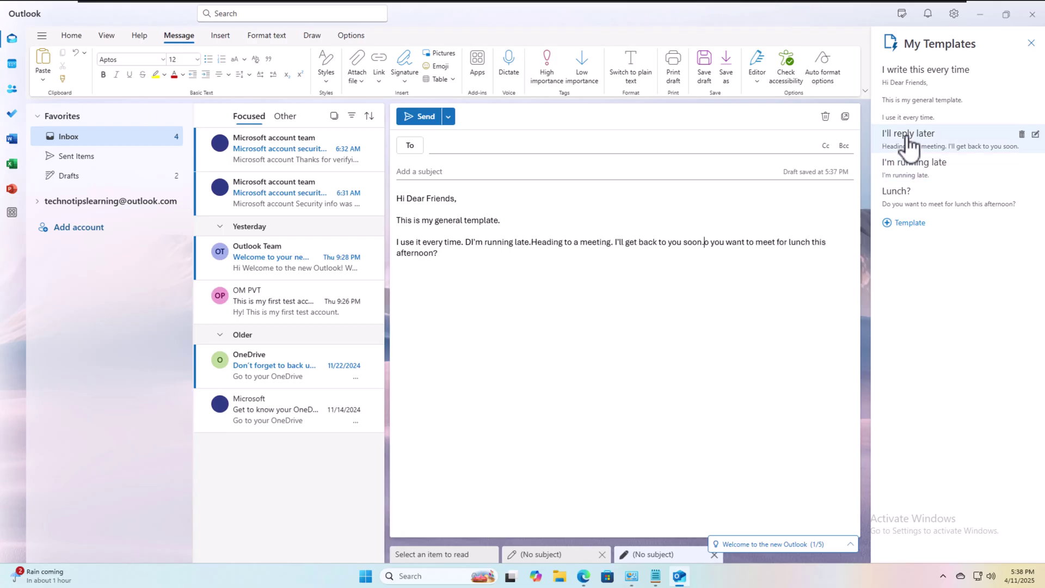
left_click_drag(437, 252, 394, 199)
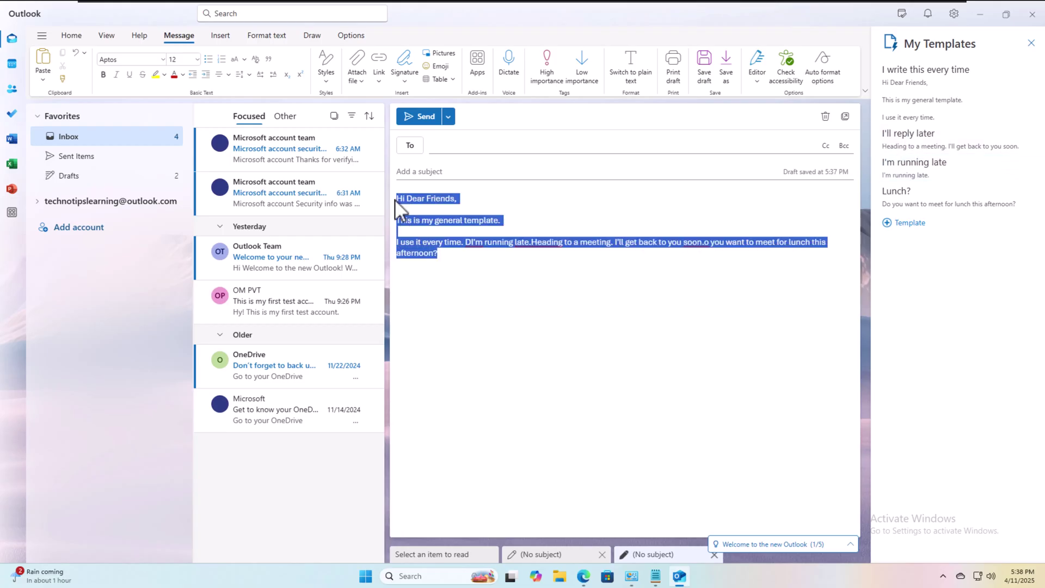
key("Delete")
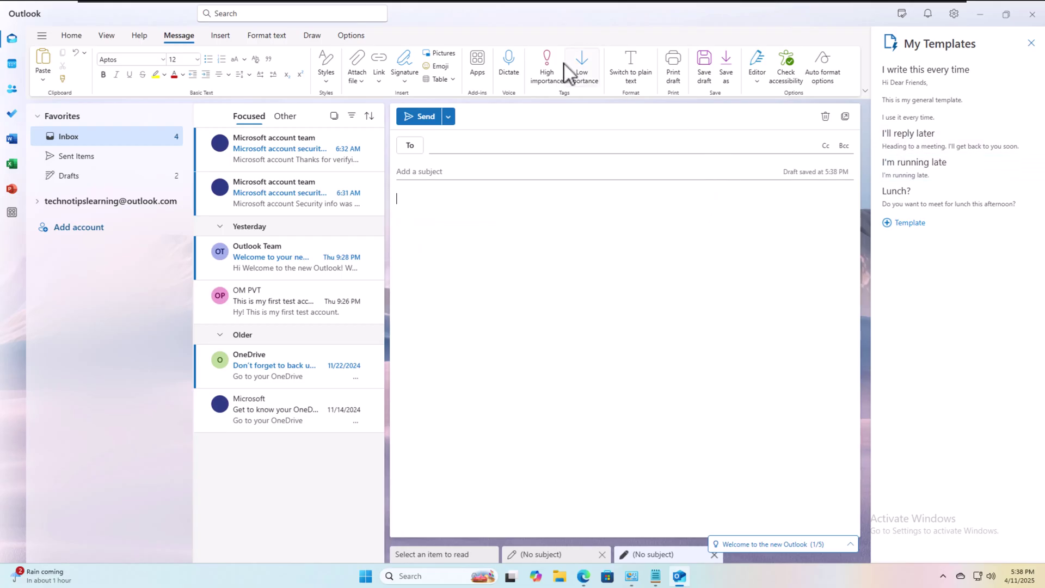
Close the My Templates pane and discard the draft message
left_click(478, 54)
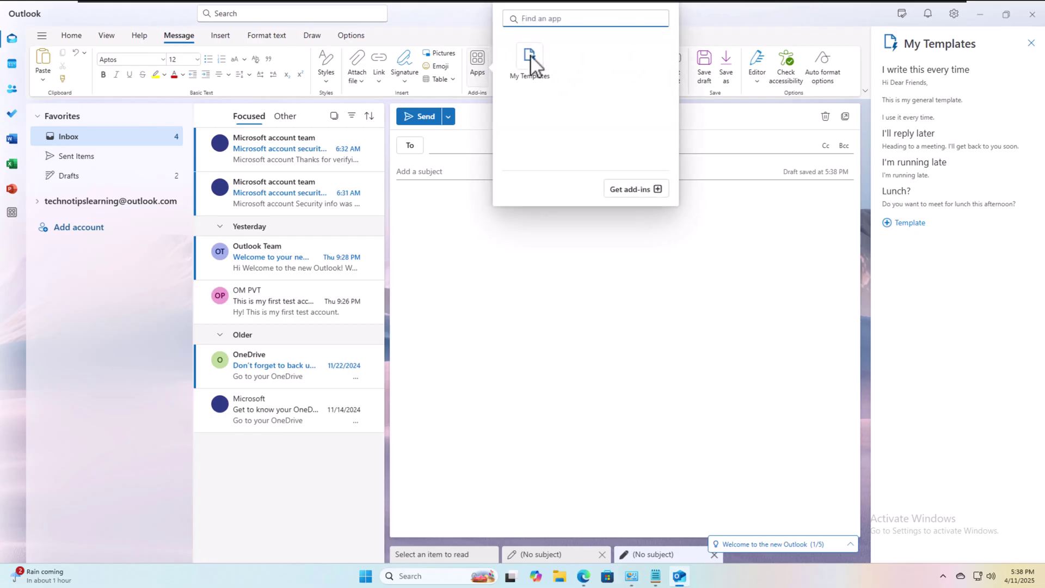
left_click(1030, 44)
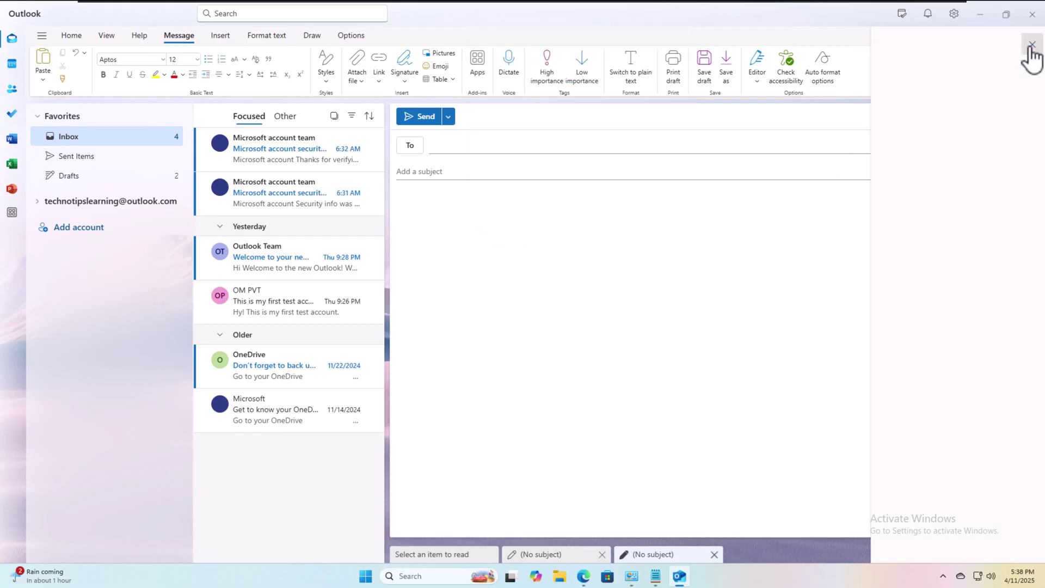
left_click(71, 35)
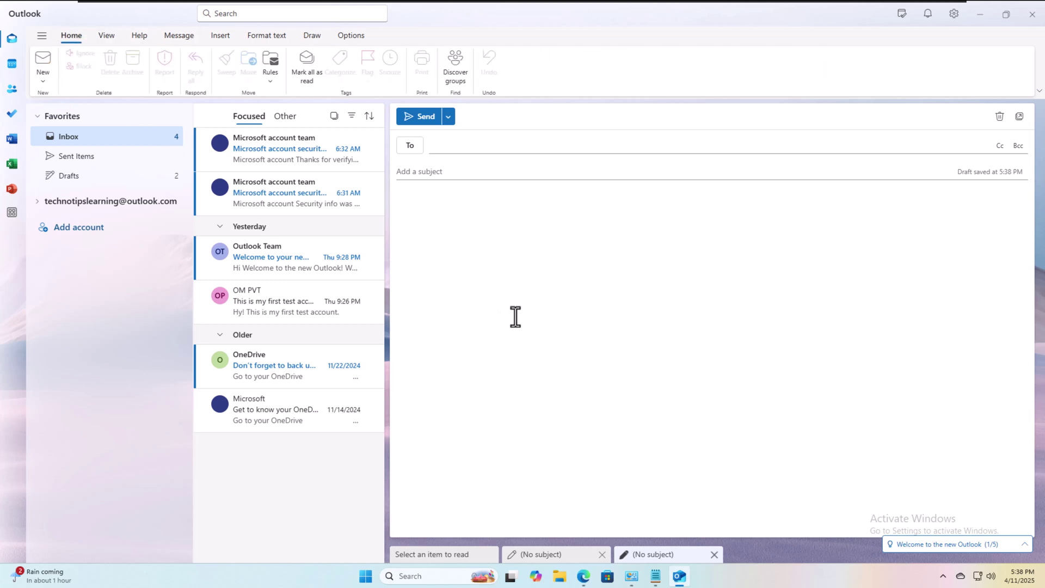
left_click(999, 116)
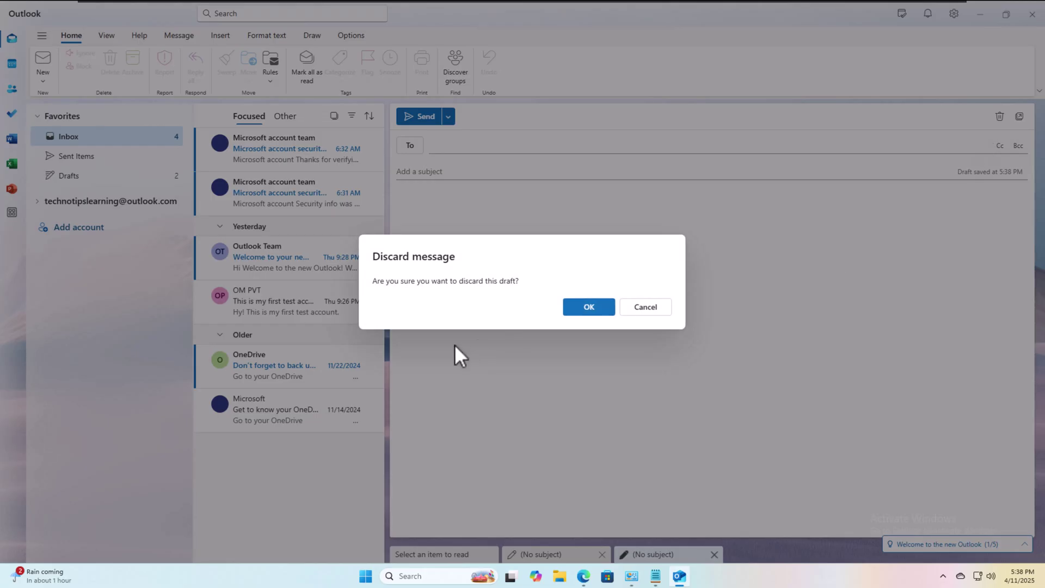
left_click(585, 314)
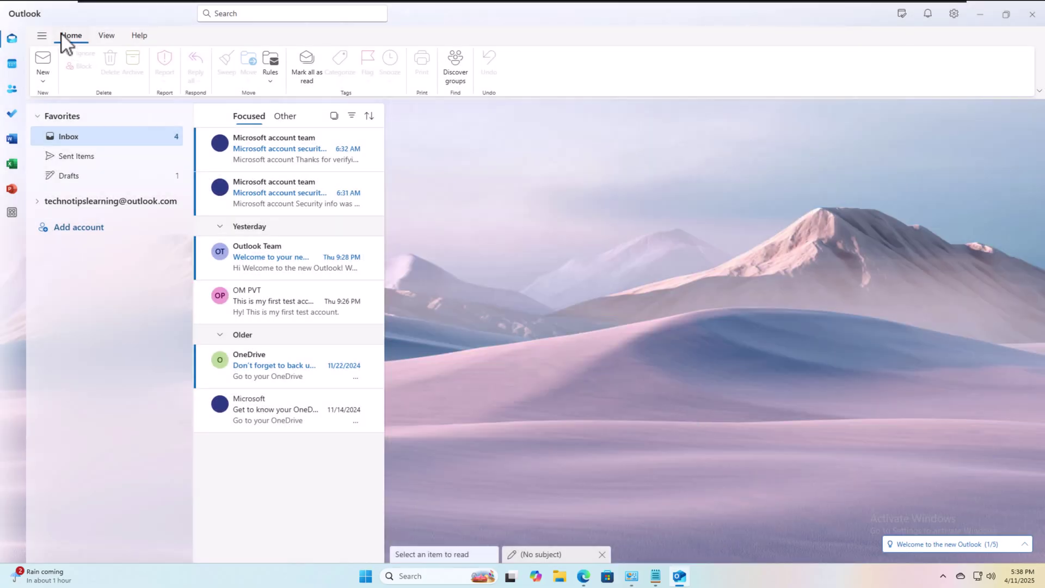
In a new message, insert the 'I write this every time' template from My Templates and add a line
left_click(48, 60)
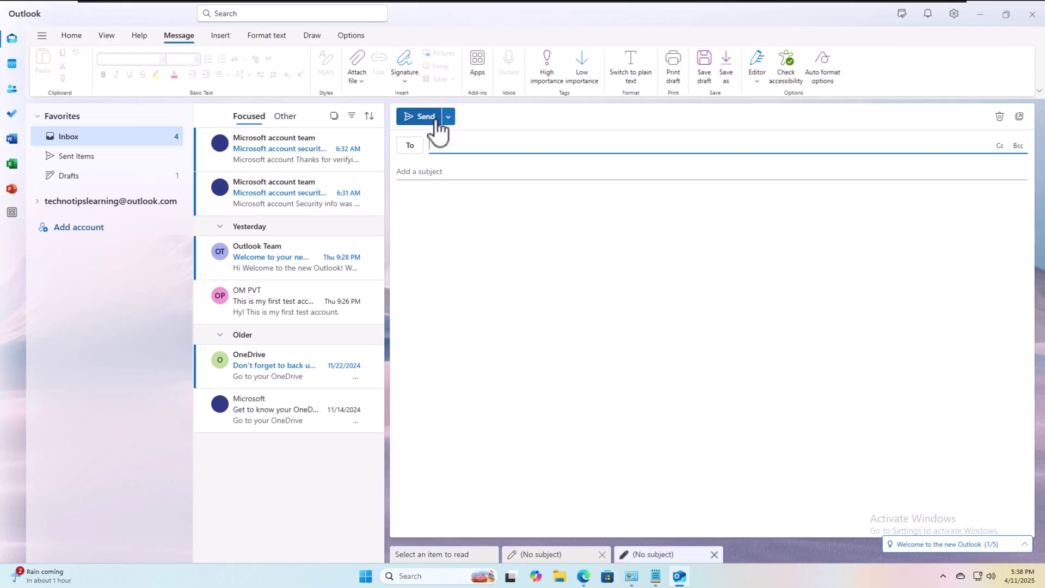
left_click(477, 60)
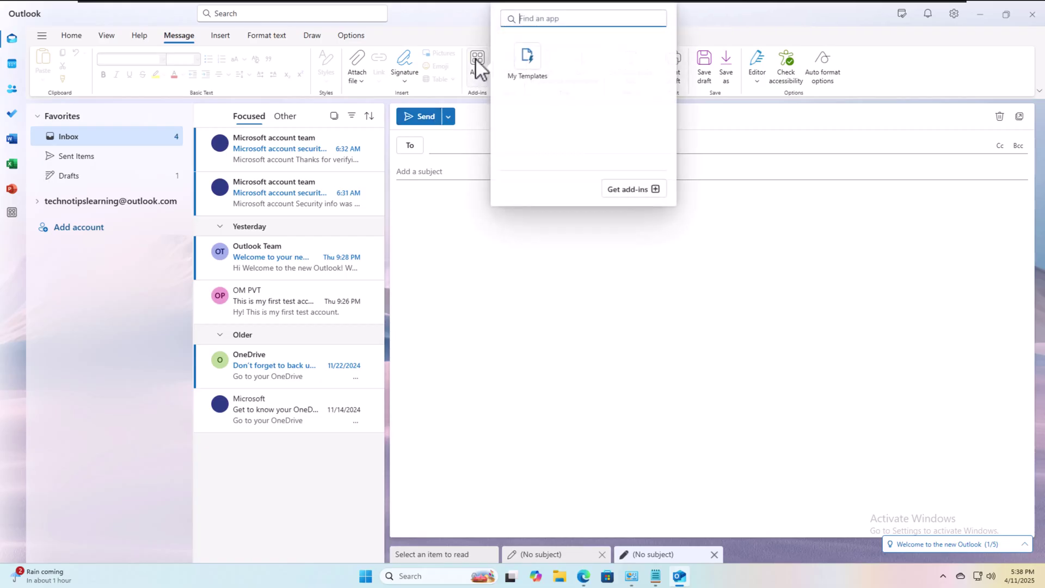
left_click(528, 67)
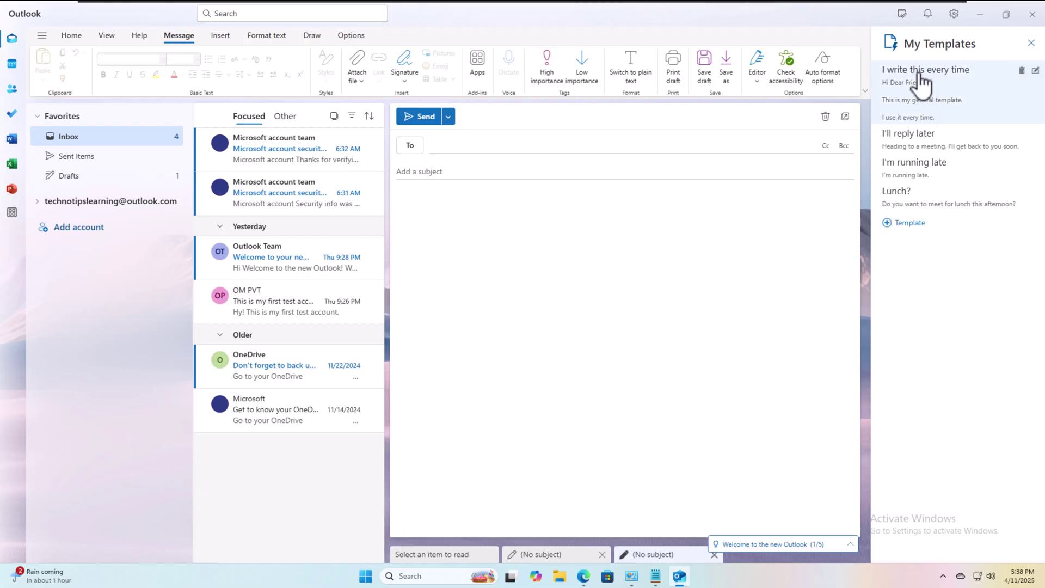
left_click(923, 82)
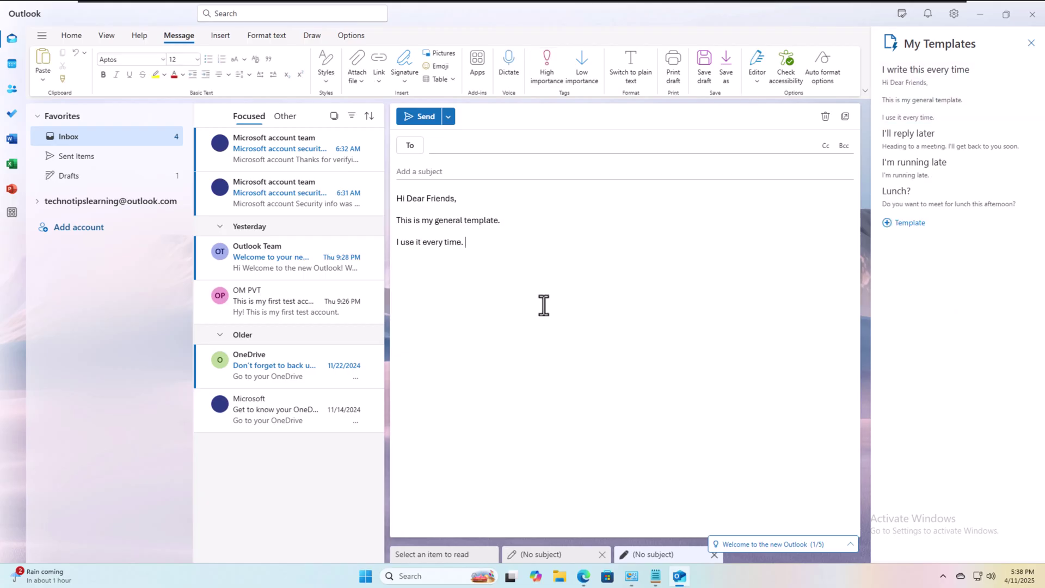
key("Return")
left_click(405, 81)
left_click(664, 313)
Address the draft to your own email address and add the subject 'Testing the Template'
left_click(512, 146)
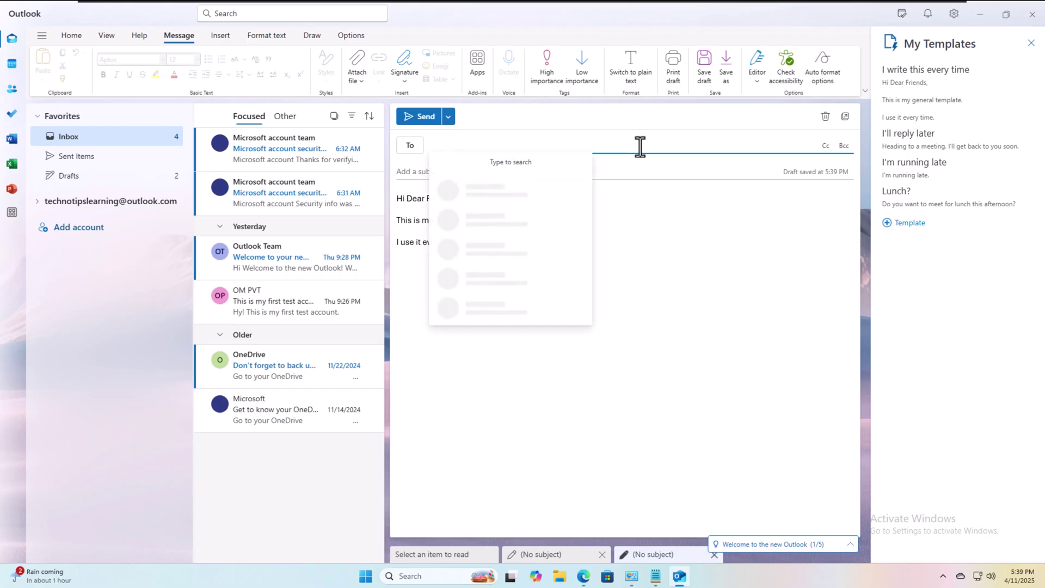
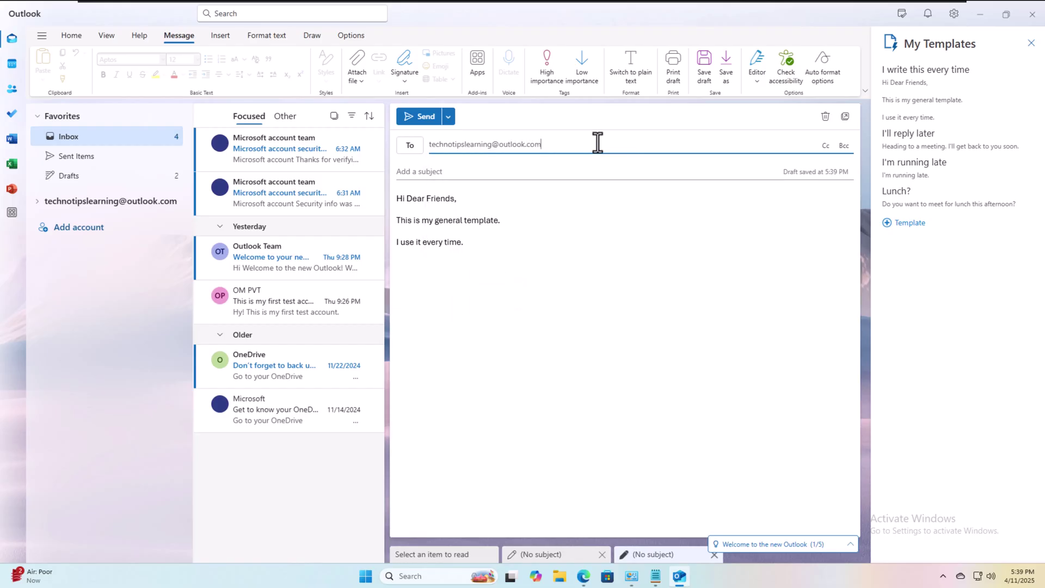
left_click_drag(597, 143, 429, 146)
left_click(658, 170)
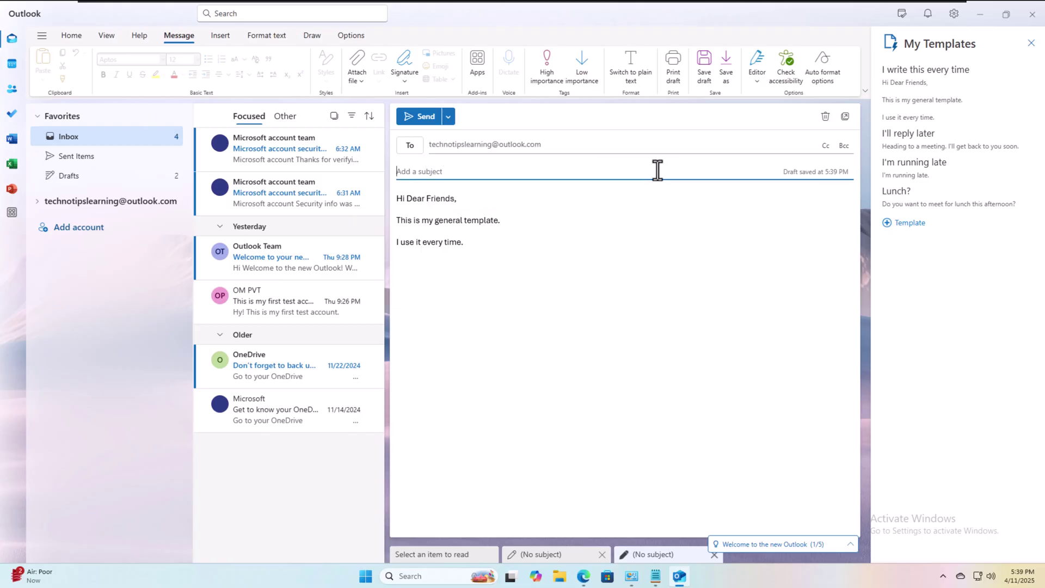
type("Testing the Template")
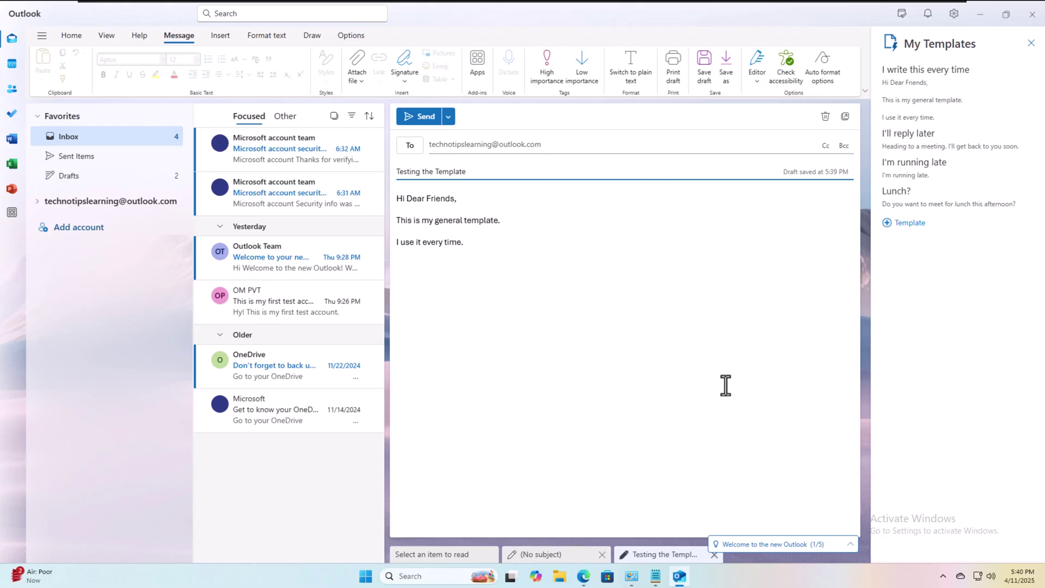
Send the message and open the received 'Testing the Template' email in the Inbox
left_click(501, 259)
left_click(425, 118)
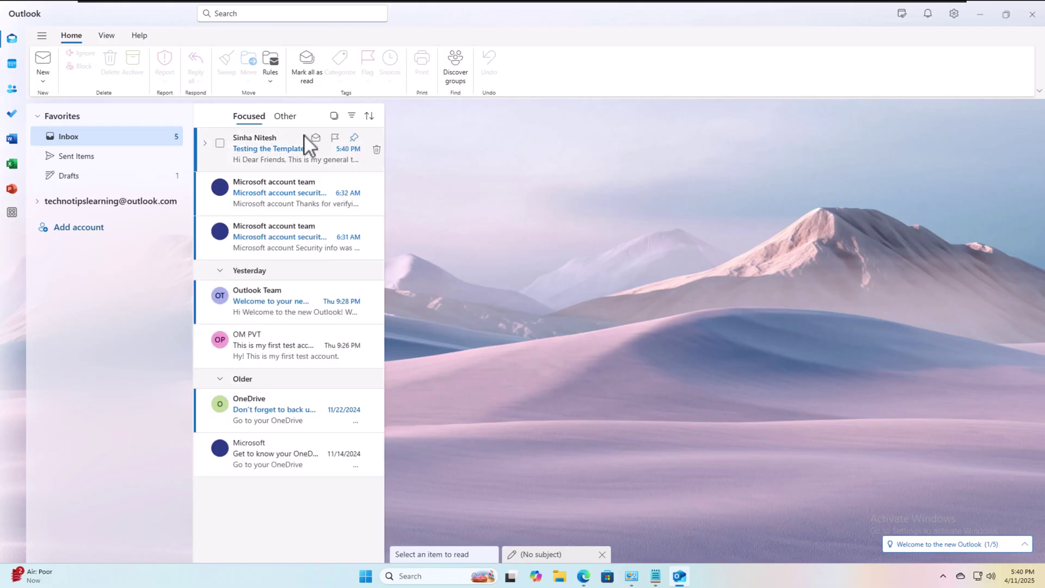
left_click(286, 142)
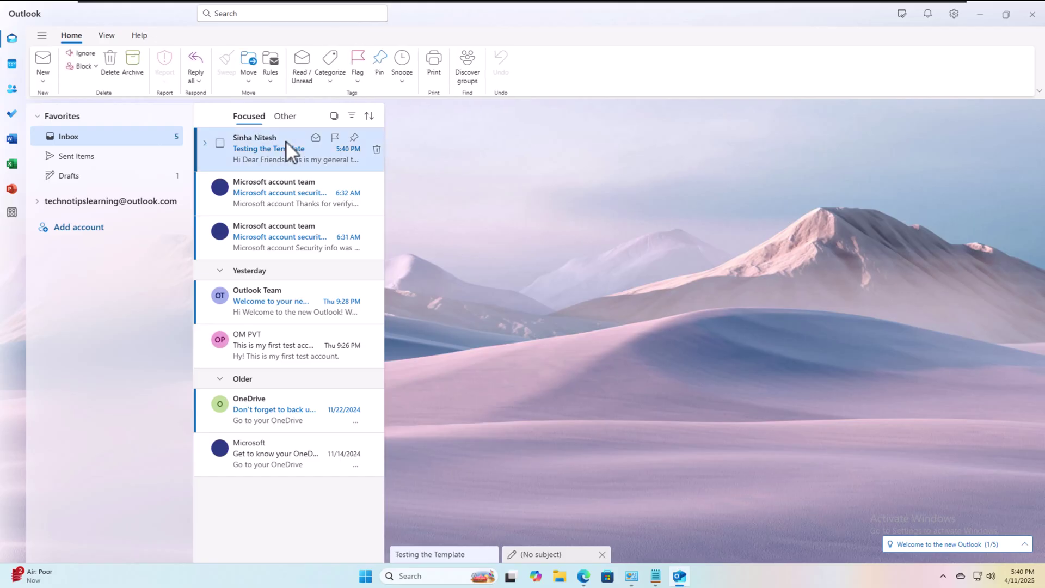